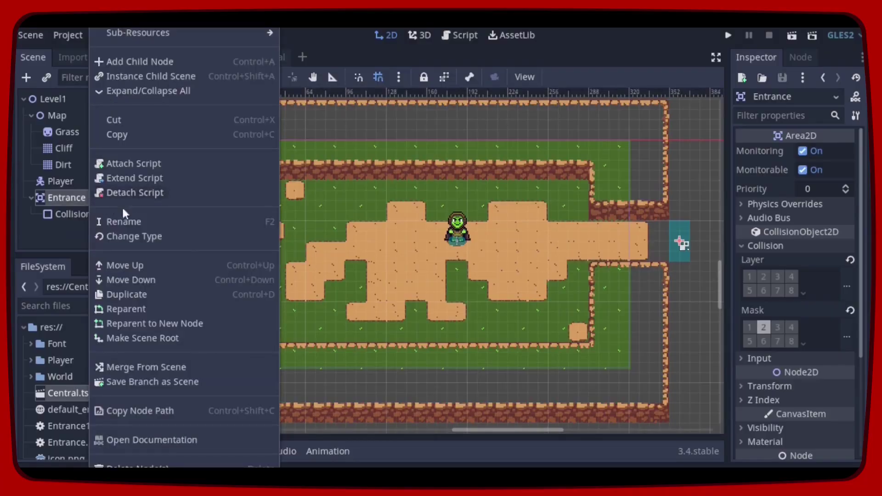
- Save the Entrance branch as Entrance.tscn, view its Entrance.gd script, then save Level1 and open Entrance.tscn
left_click(247, 386)
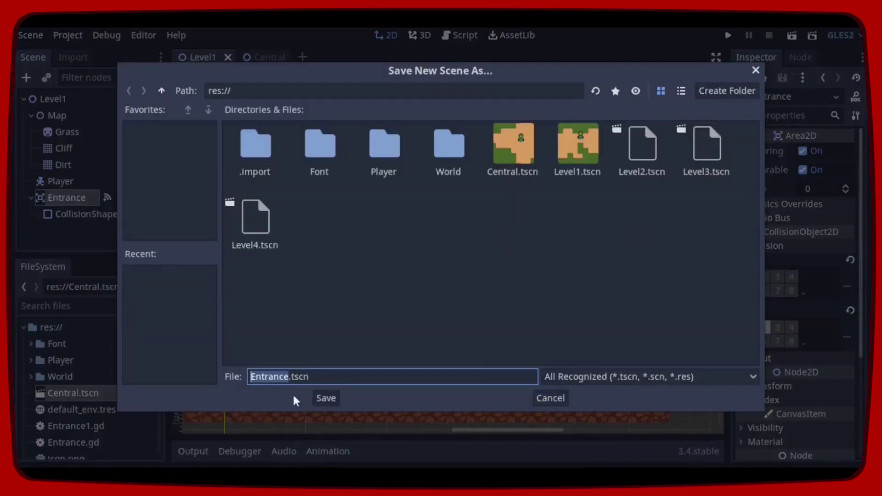
left_click(333, 401)
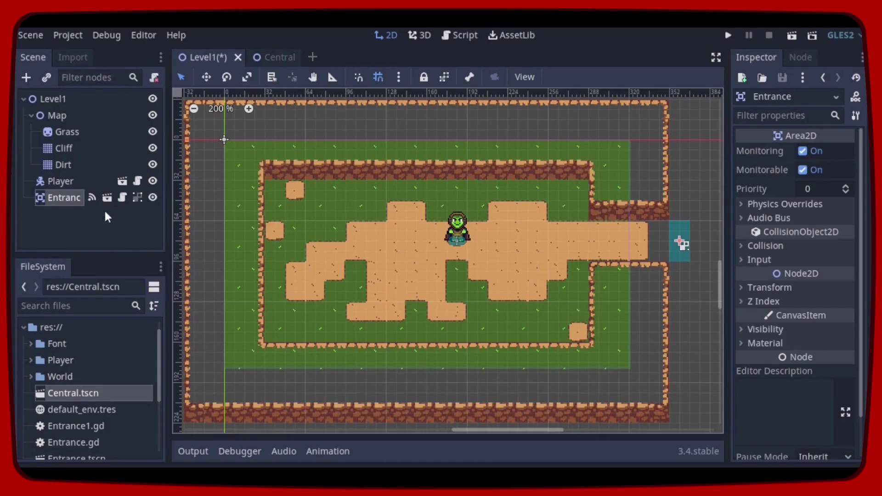
left_click(123, 199)
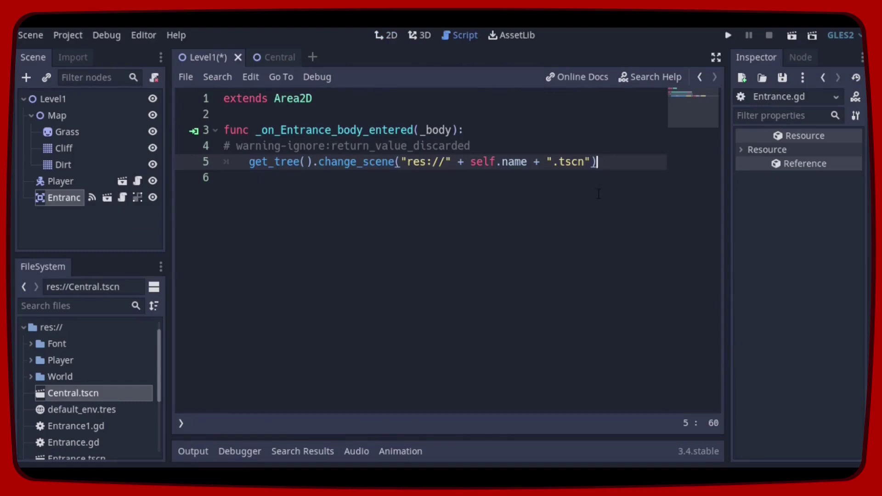
key("ctrl+s")
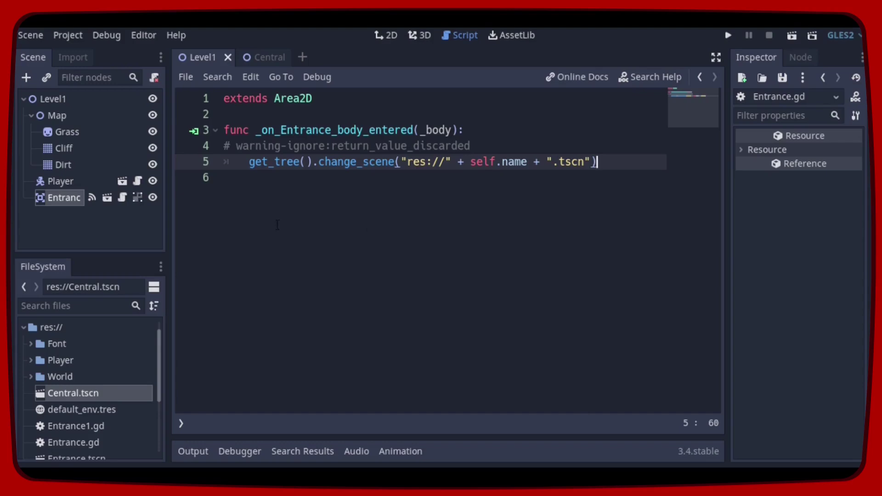
left_click(107, 198)
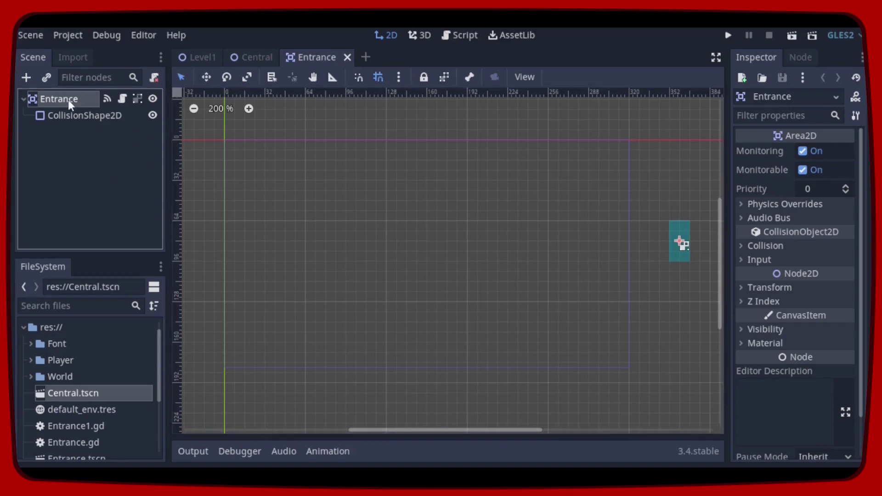
- Set the Entrance scene's Transform Position to 0, 0 and save it
left_click(765, 288)
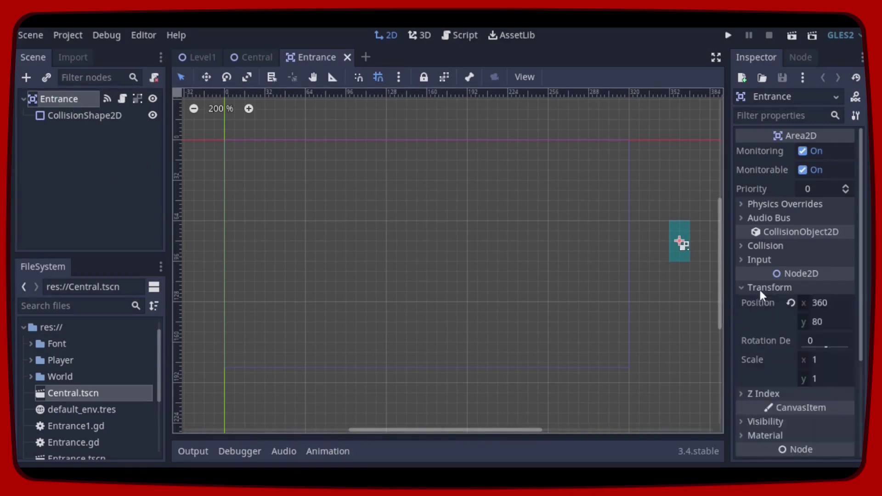
left_click(820, 304)
left_click(820, 304)
type("0")
key("Tab")
type("0")
key("Return")
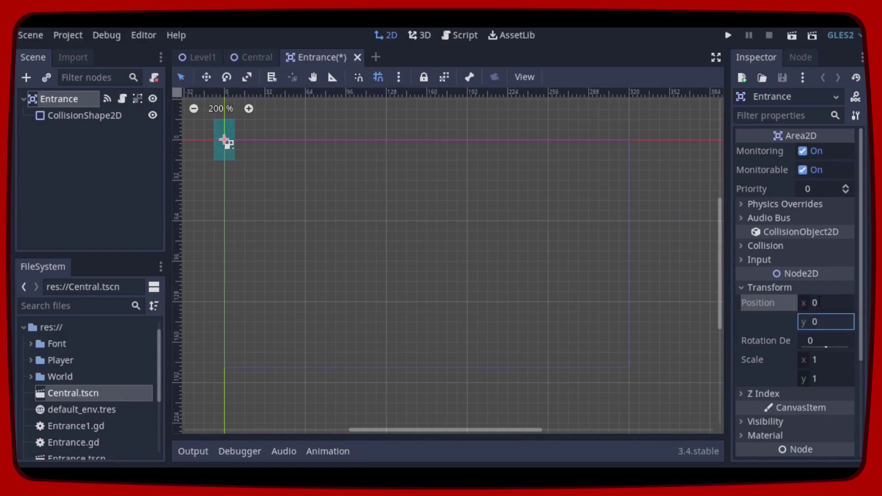
left_click(124, 160)
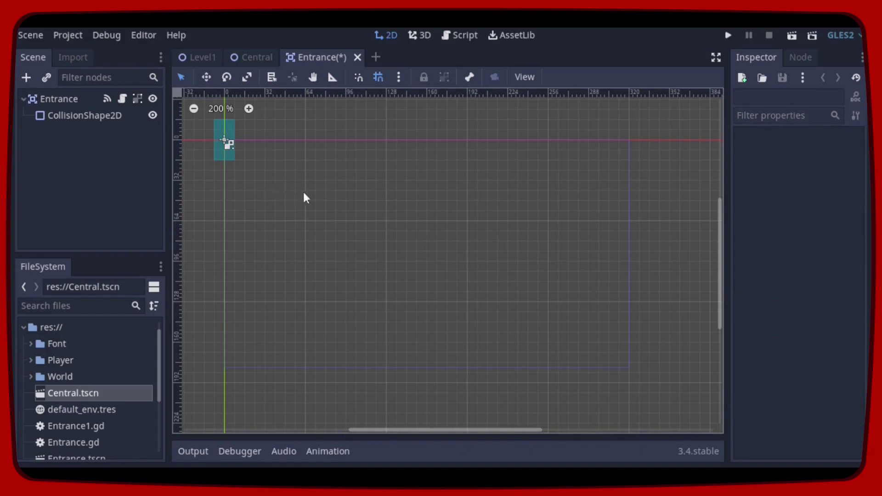
key("ctrl+s")
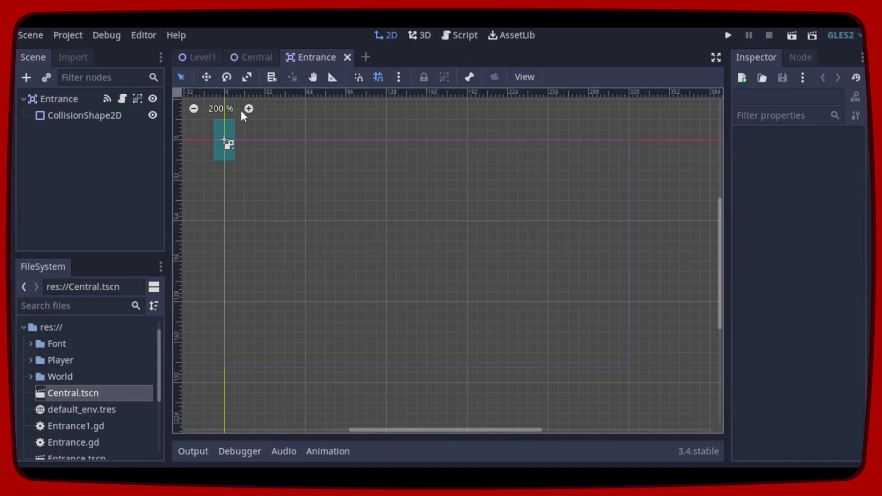
- In Level1, drag the Entrance instance back to the map's right-side opening
left_click(202, 58)
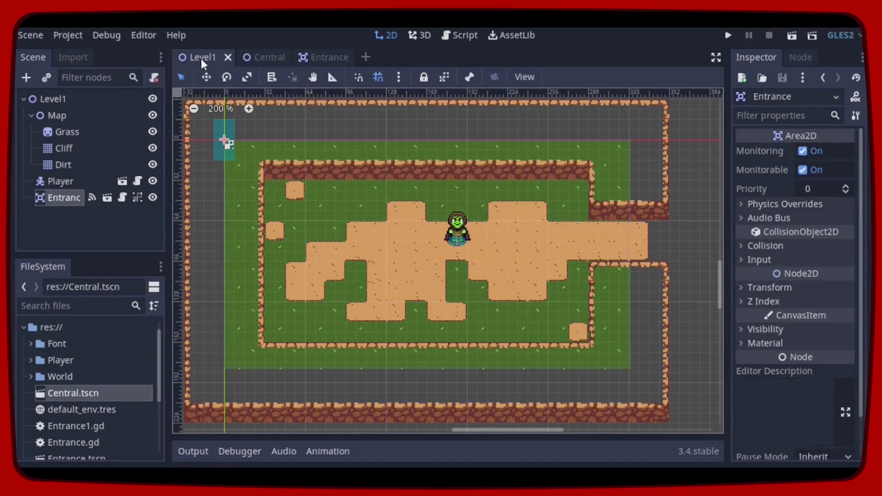
left_click_drag(226, 141, 680, 243)
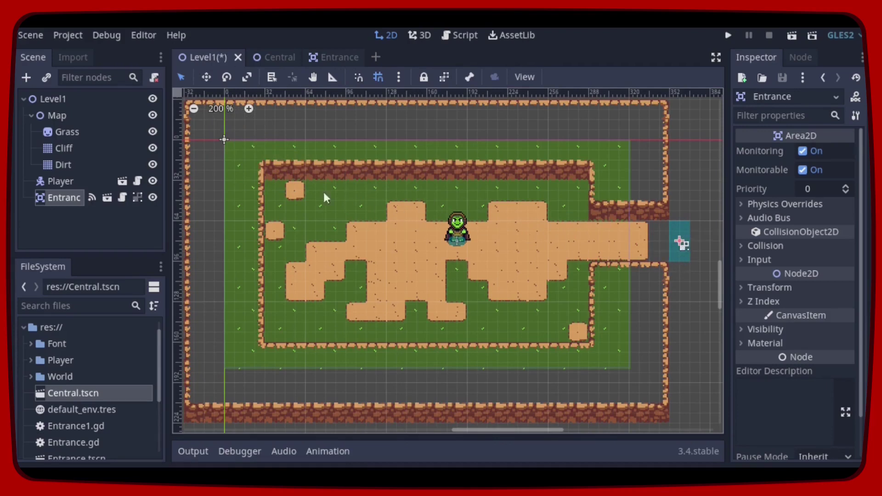
left_click(269, 54)
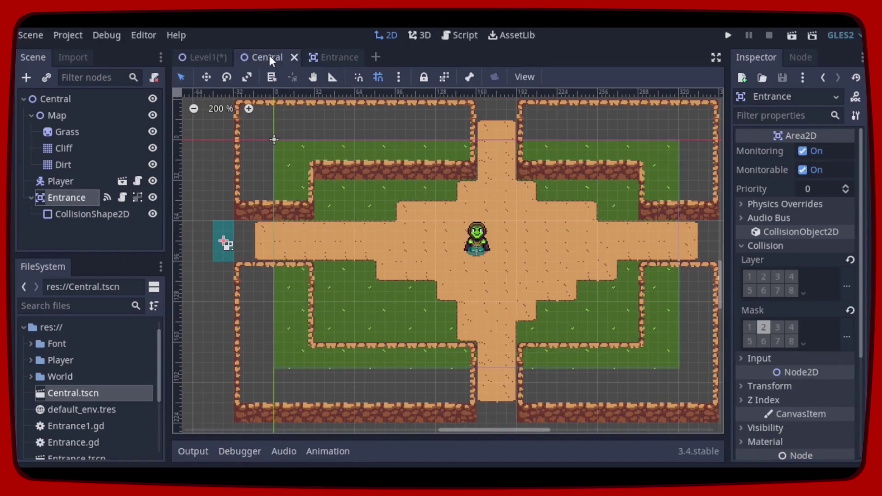
- Delete the Entrance node and its children from the Central scene
left_click(39, 198)
key("Delete")
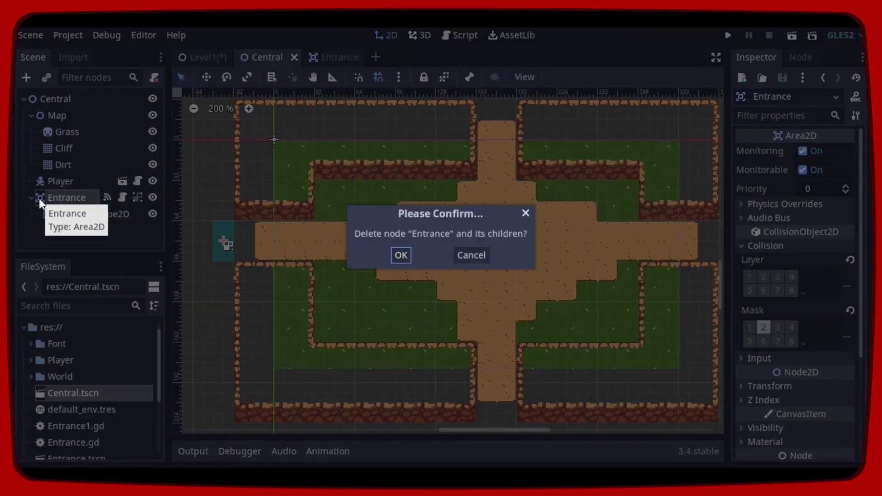
left_click(401, 255)
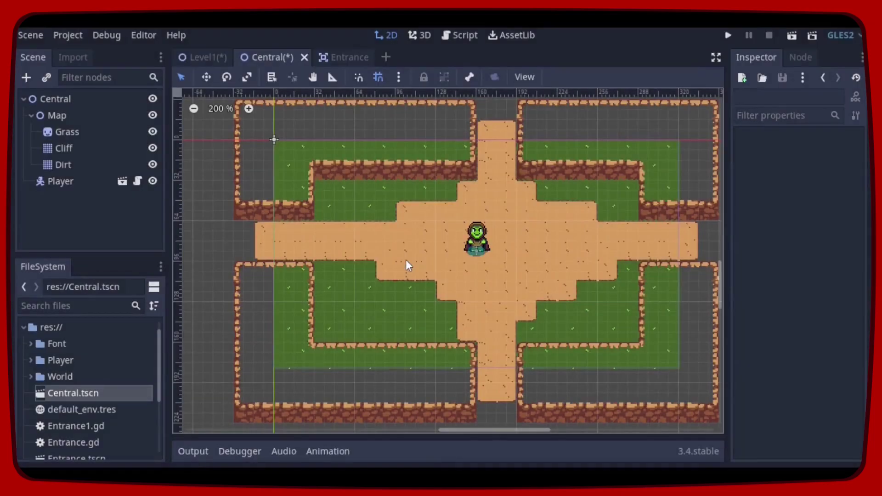
- Delete the unused Entrance1.gd script file from the FileSystem
left_click(101, 426)
scroll(126, 363, "down", 3)
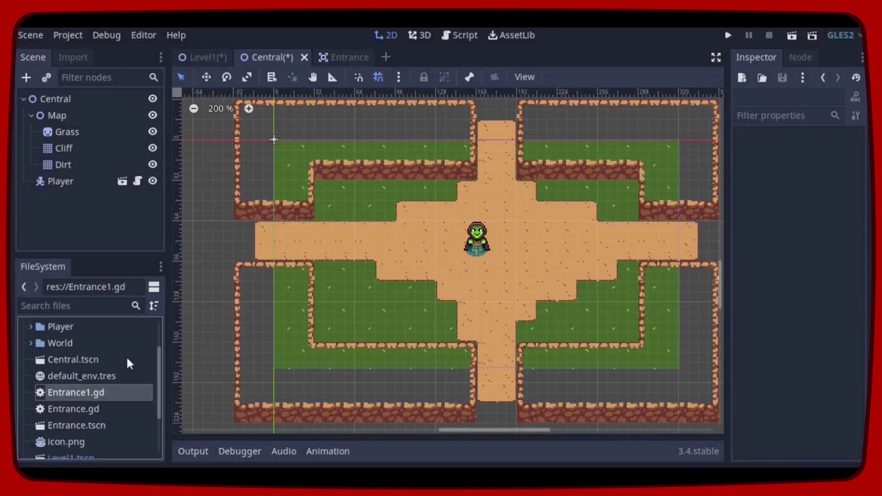
scroll(127, 359, "down", 1)
right_click(136, 375)
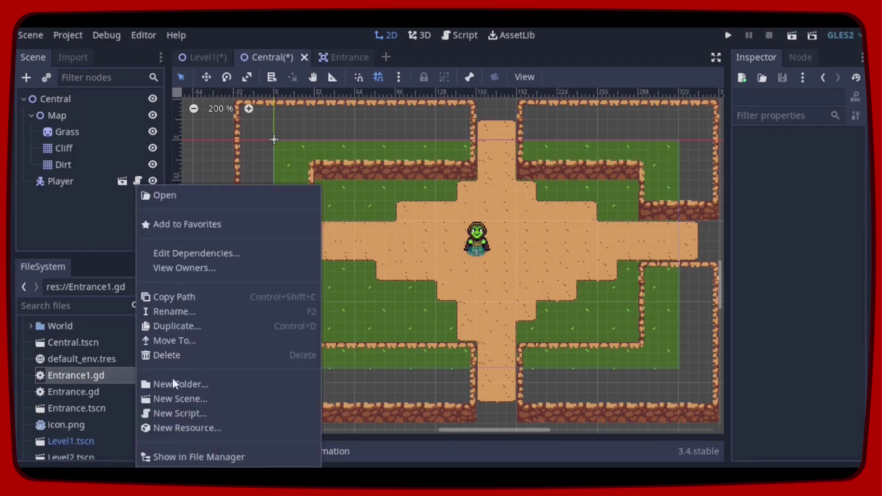
left_click(186, 351)
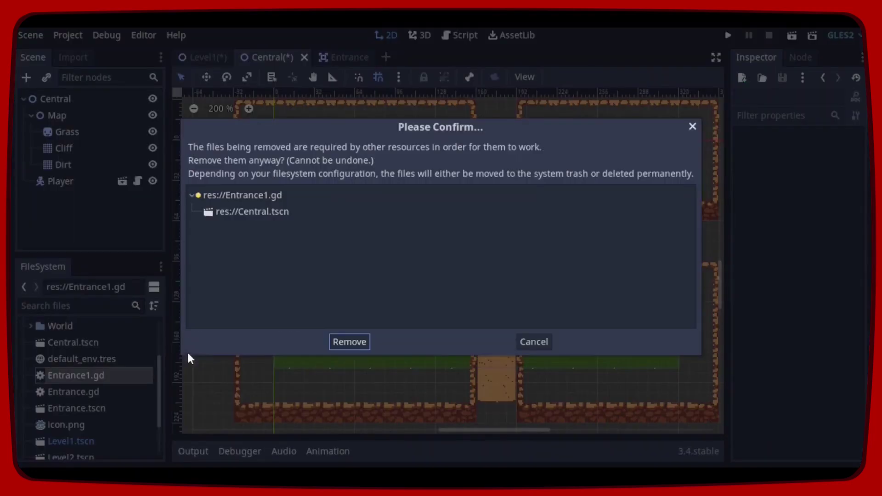
left_click(350, 342)
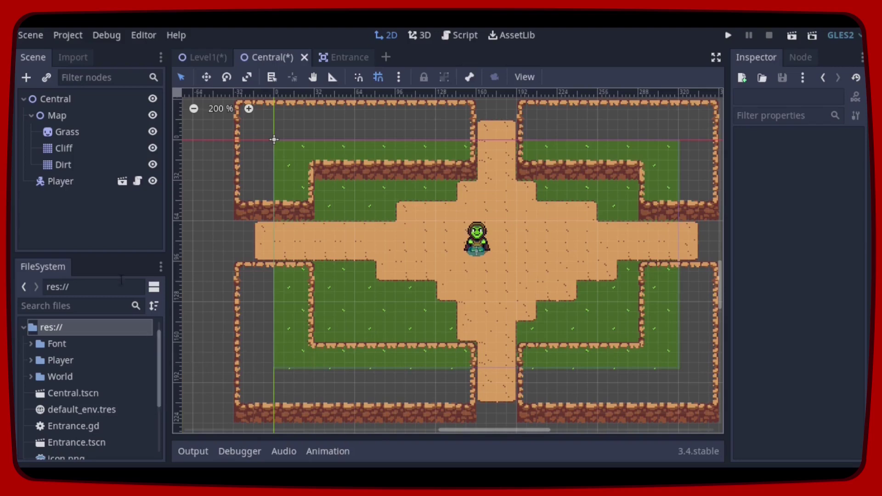
- Instance Entrance.tscn under the Central root and place it at the dirt path's left end
left_click(68, 101)
right_click(105, 98)
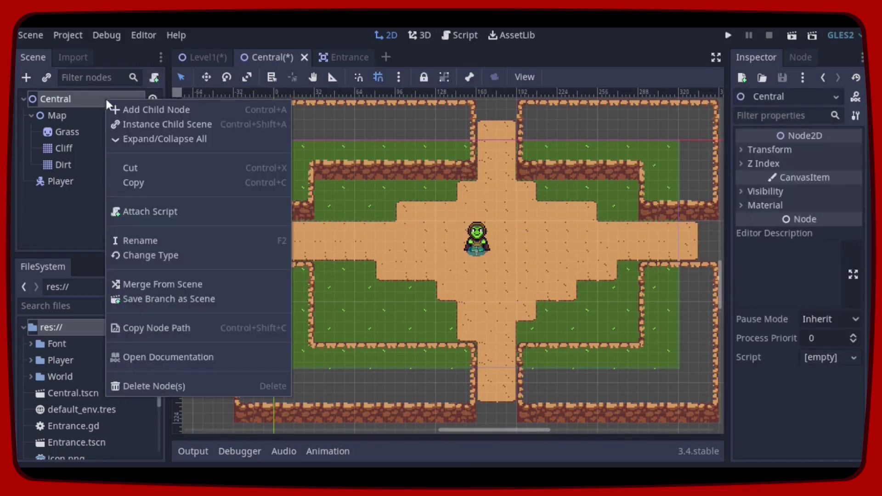
left_click(225, 133)
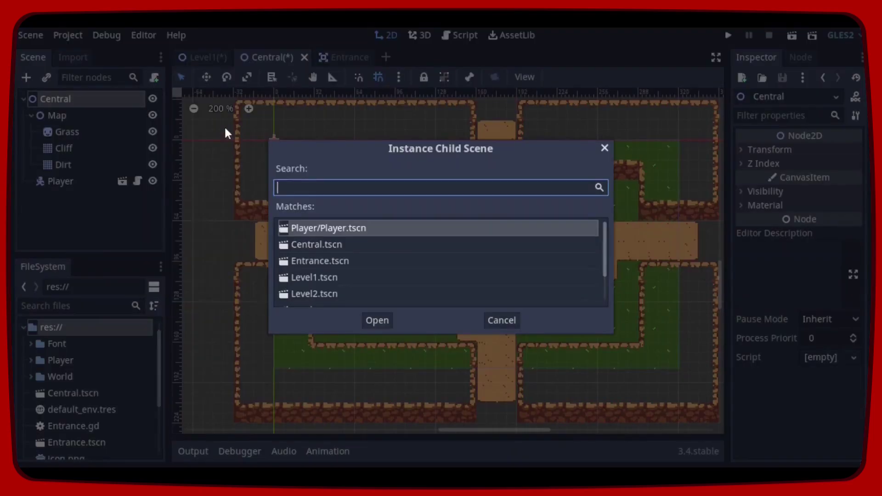
left_click(367, 266)
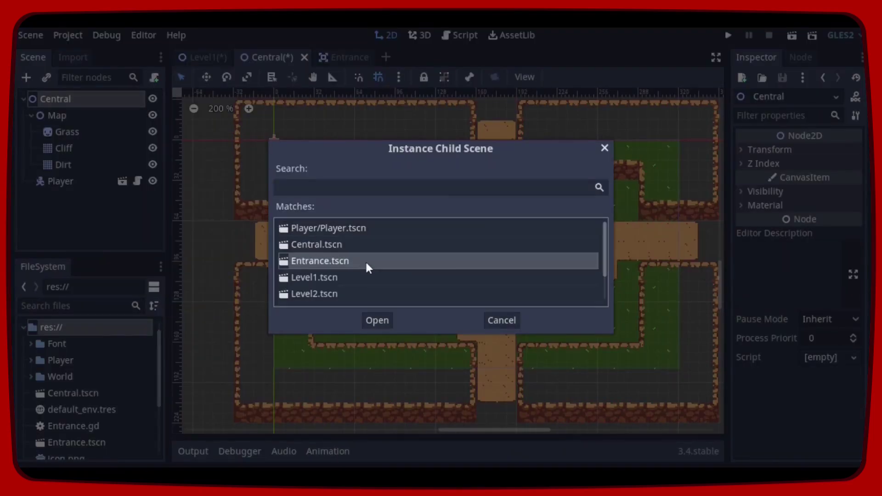
left_click(387, 320)
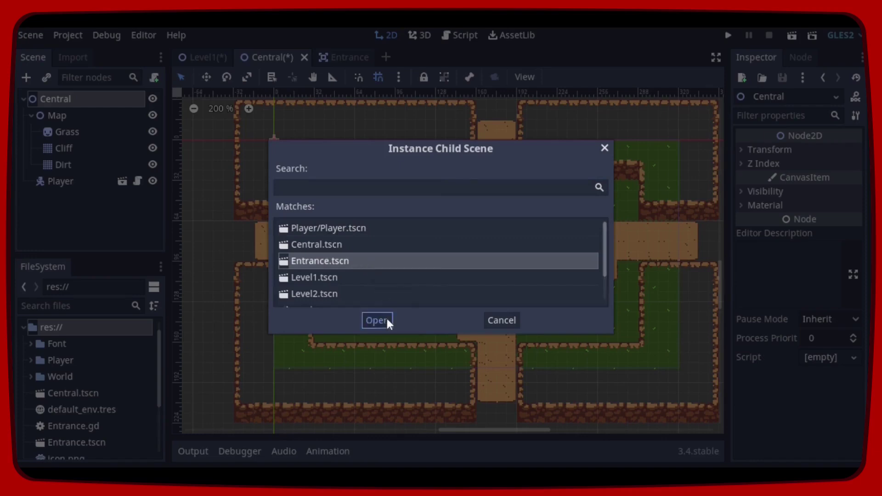
left_click_drag(275, 143, 223, 250)
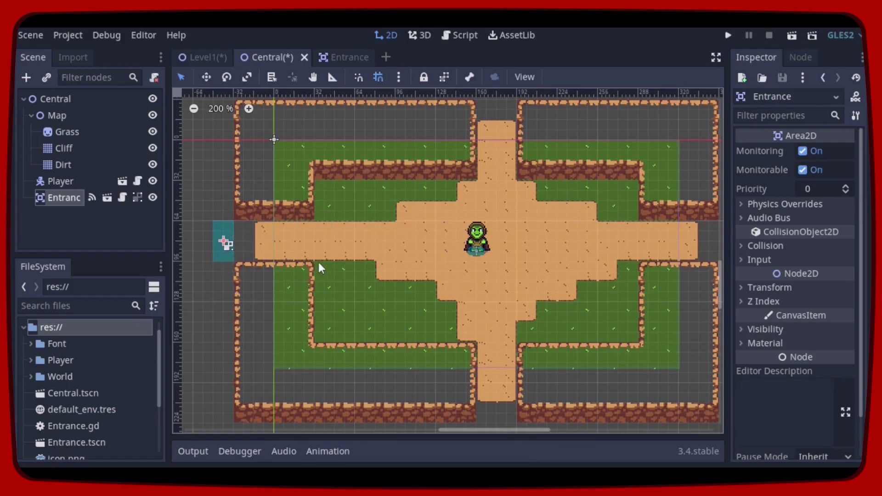
left_click(200, 58)
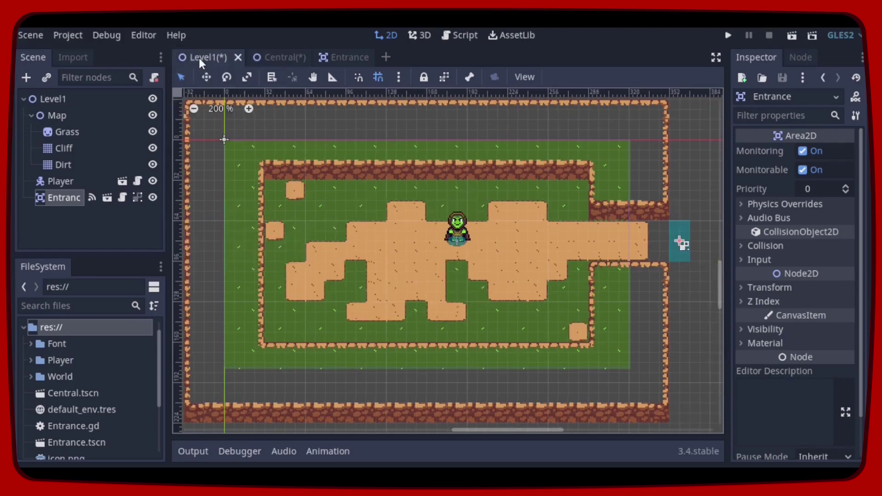
- Rename Level1's Entrance node to 'Central'
left_click_drag(168, 254, 186, 254)
double_click(69, 197)
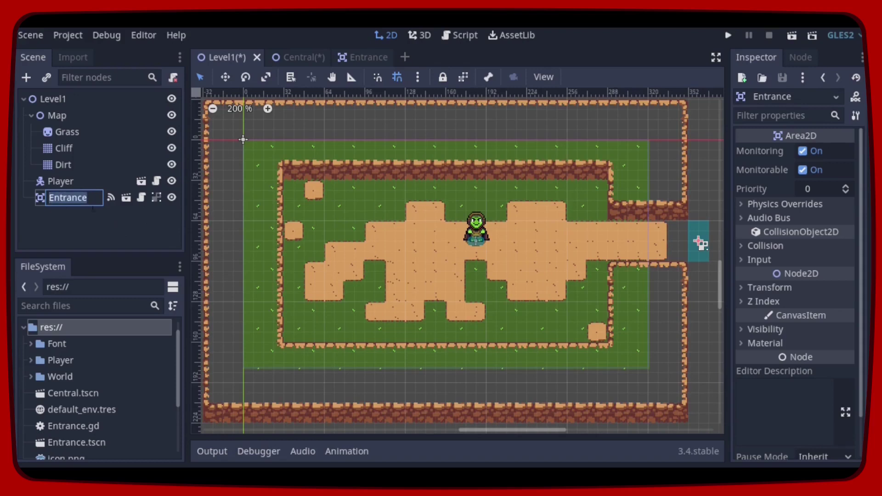
type("Central")
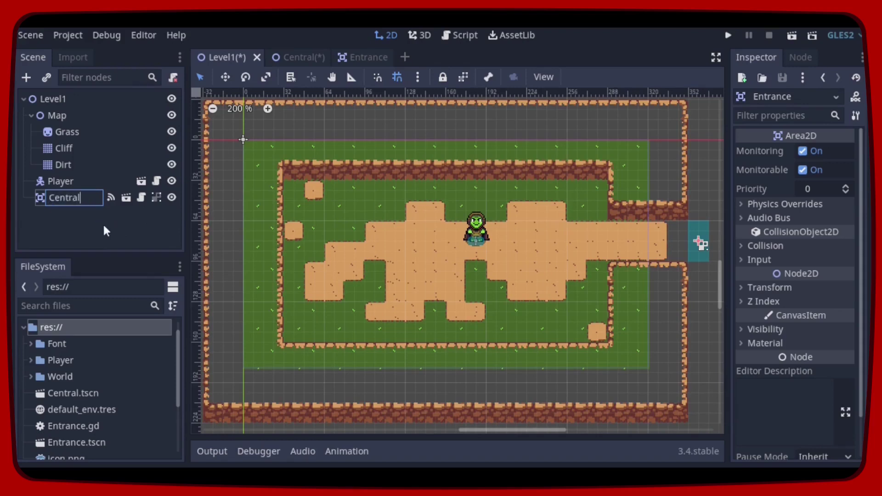
left_click(103, 230)
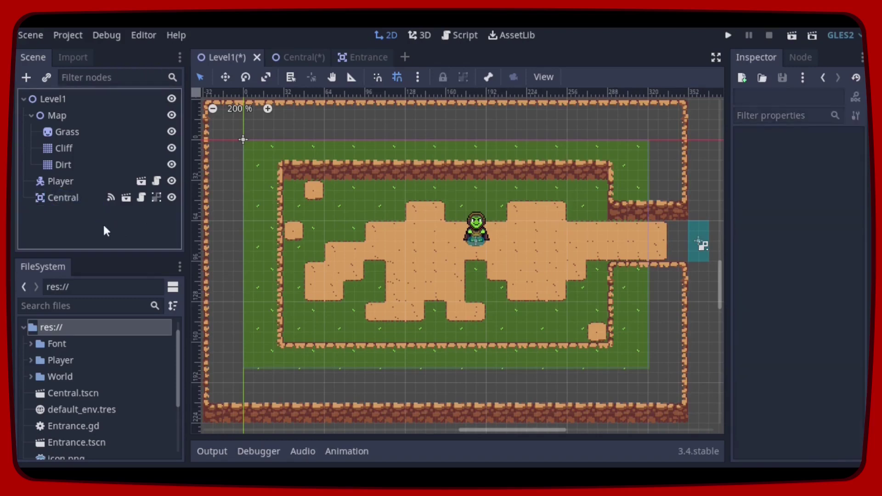
- Rename the Central scene's Entrance node to 'Level1'
left_click(296, 57)
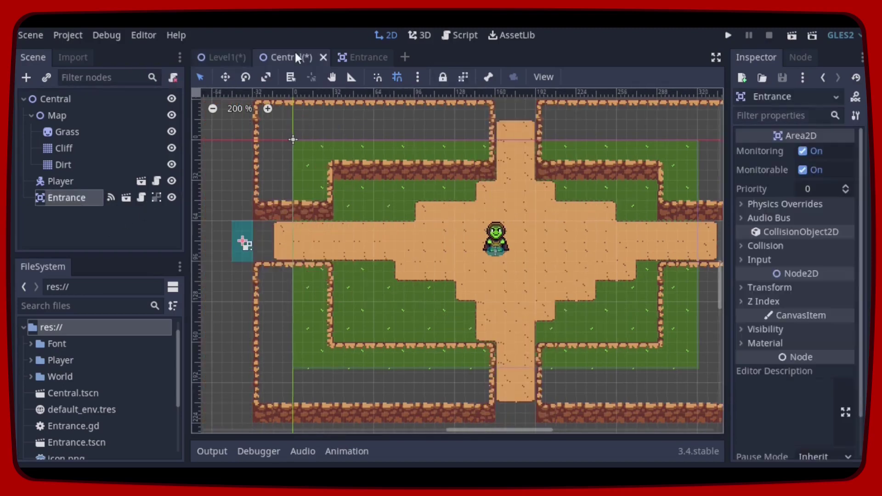
double_click(90, 197)
key("Home")
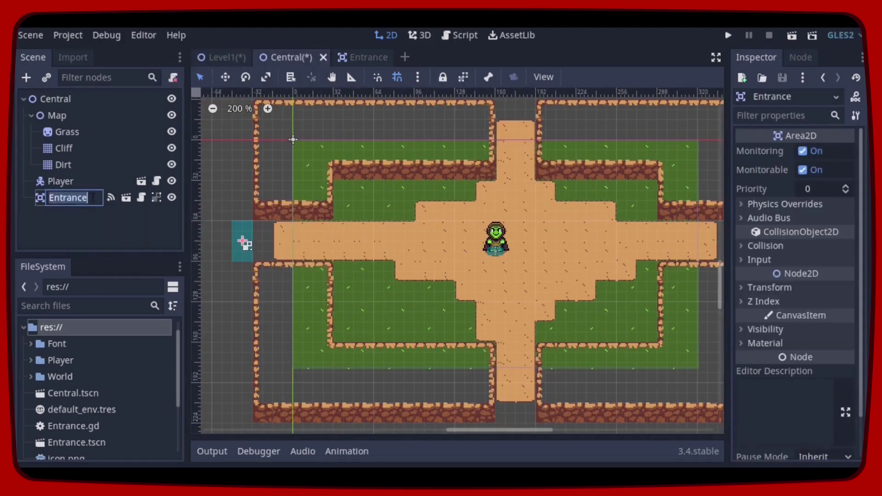
key("BackSpace")
type("Level1")
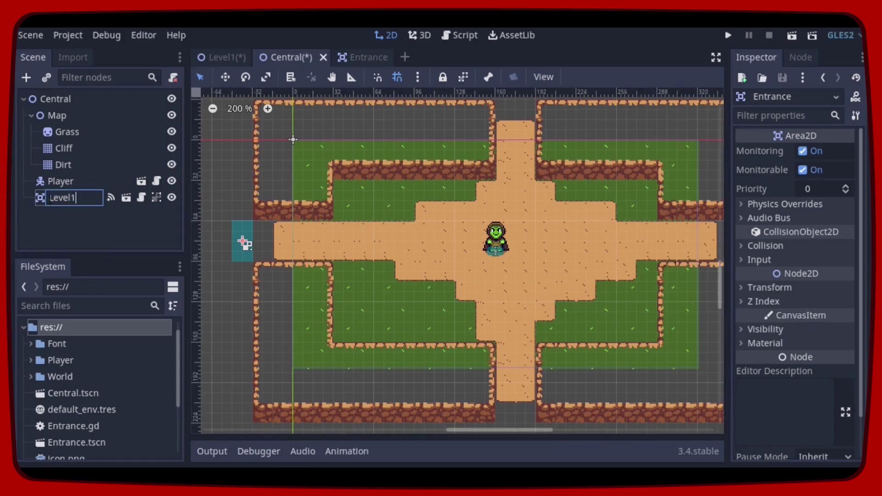
left_click(72, 222)
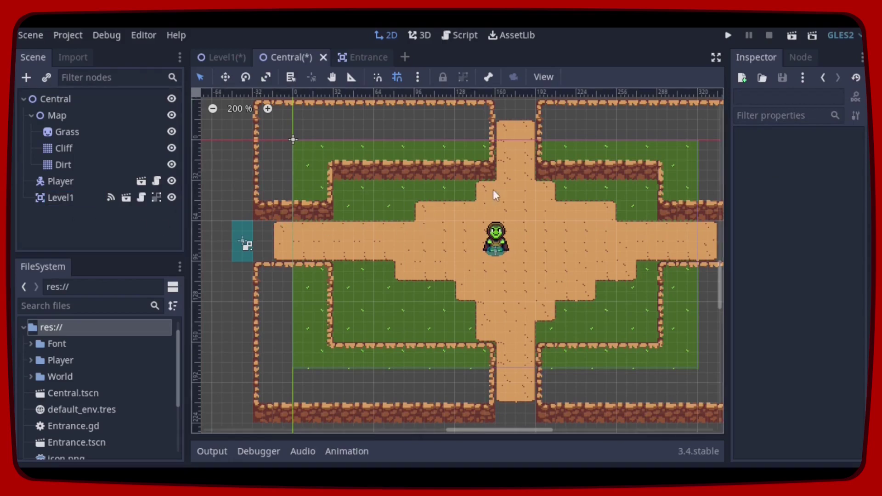
- Run the game and walk the player left through the Central map's entrance into Level1
left_click(728, 35)
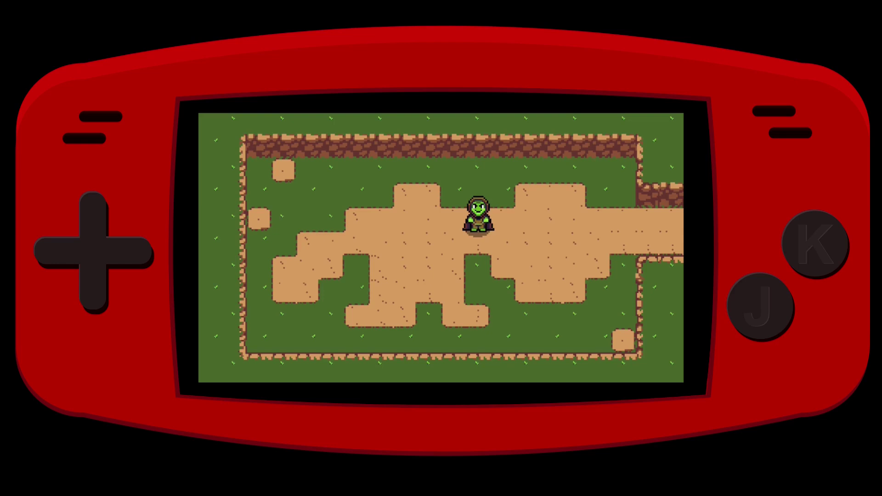
key("Right")
key("Right")
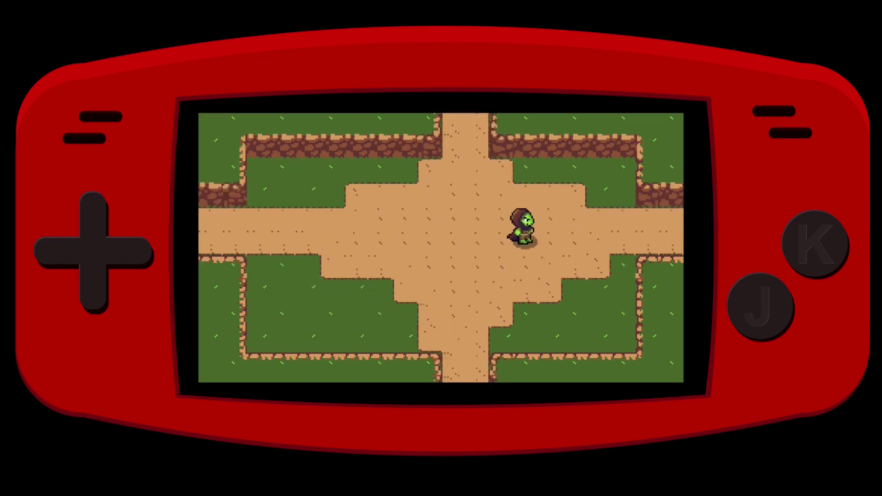
key("Left")
key("Left")
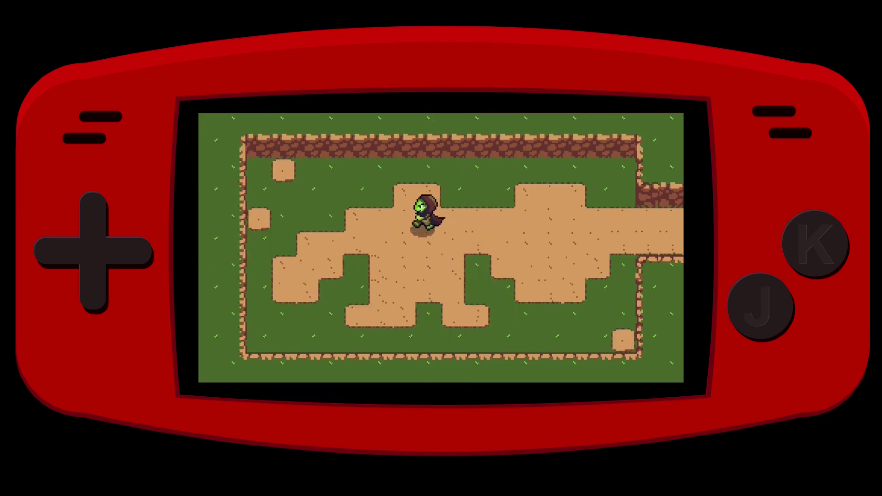
key("Right")
key("Down")
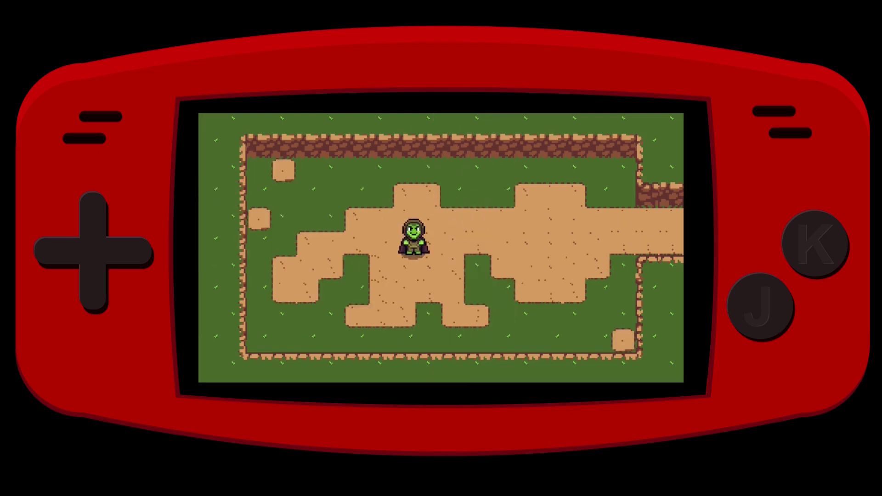